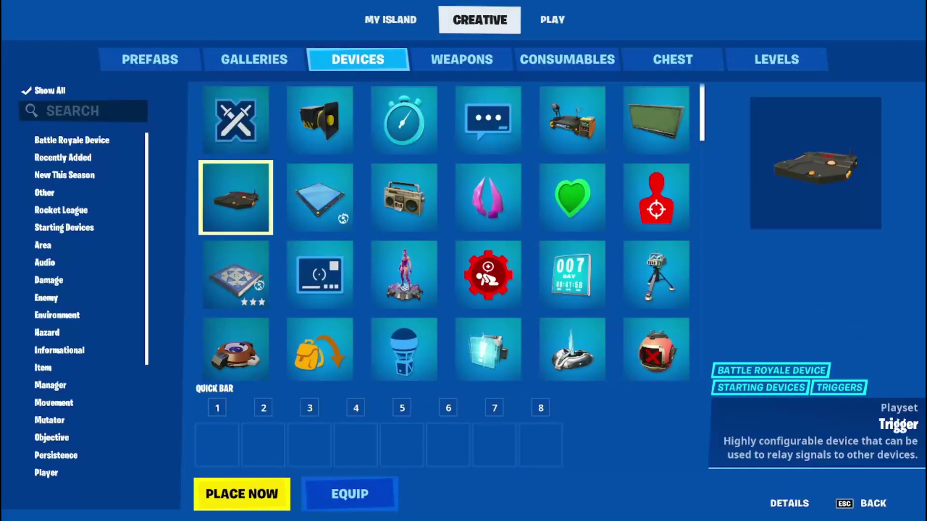
Place two Trigger devices on the corridor floor
{"action": "left_click", "coordinate": [241, 494]}
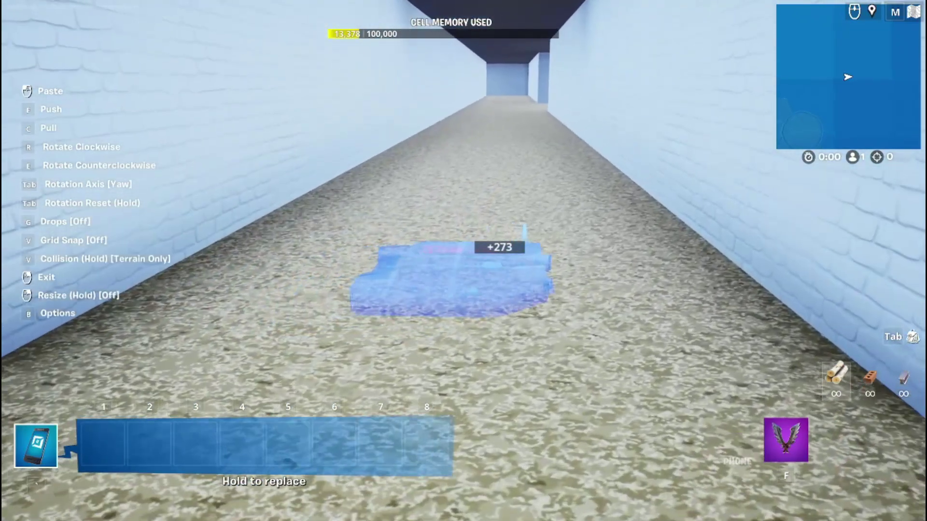
{"action": "left_click", "coordinate": [463, 261]}
{"action": "key", "text": "Tab"}
{"action": "key", "text": "Return"}
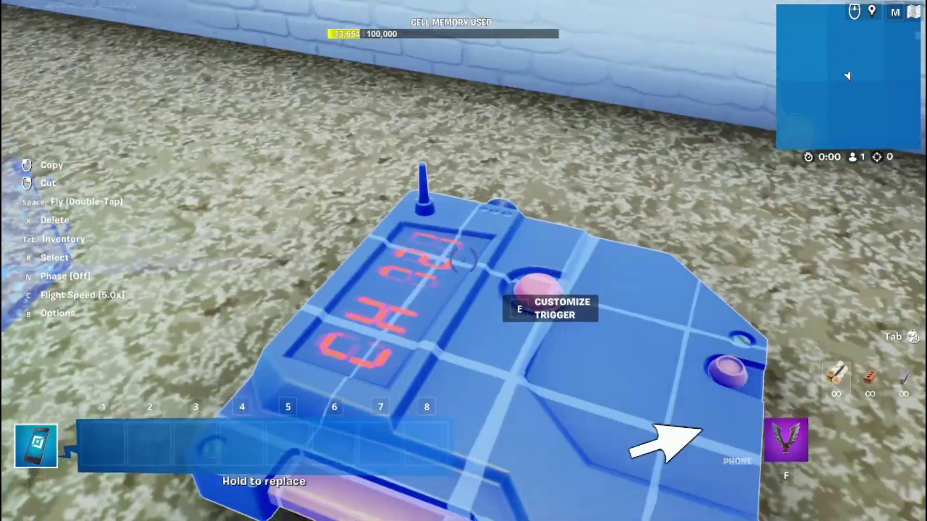
Bind the first trigger's On Triggered event to the Trigger function of Trigger2
{"action": "key", "text": "e"}
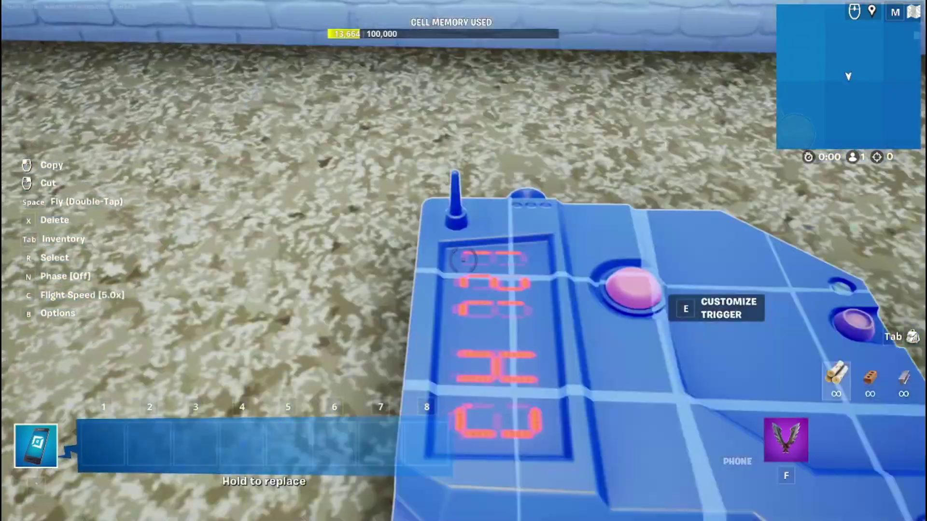
{"action": "key", "text": "e"}
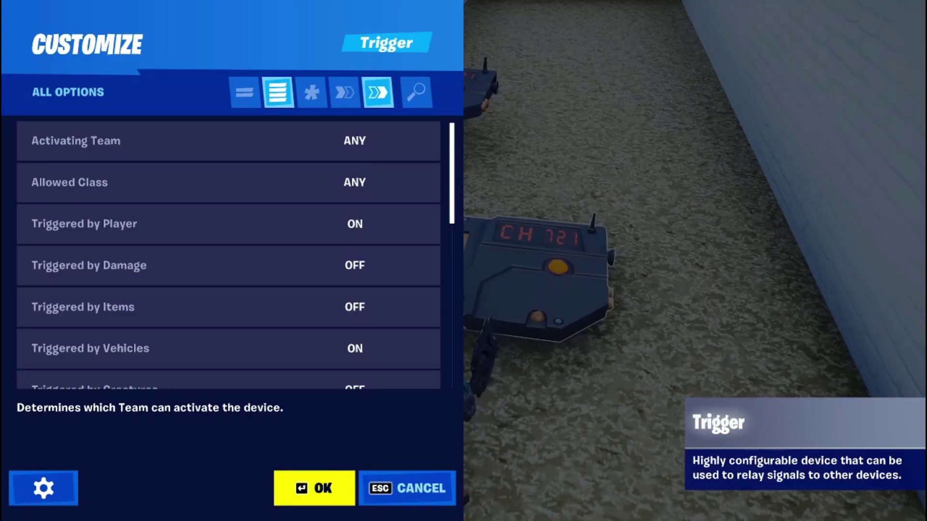
{"action": "left_click", "coordinate": [378, 92]}
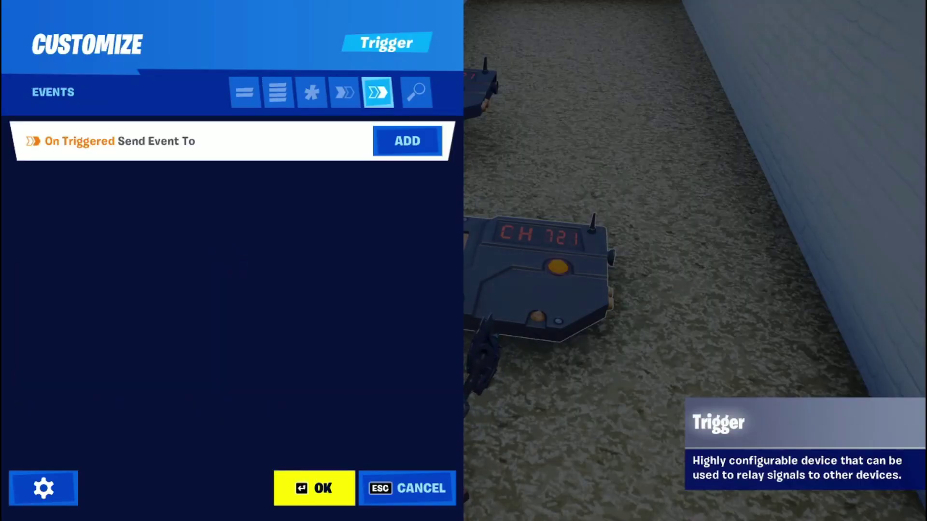
{"action": "left_click", "coordinate": [407, 141]}
{"action": "left_click", "coordinate": [124, 179]}
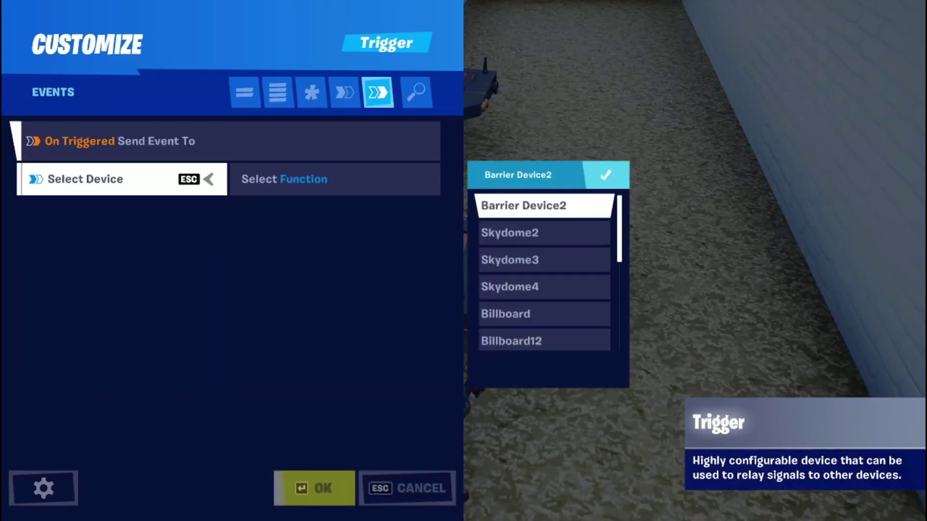
{"action": "scroll", "coordinate": [544, 273], "scroll_direction": "down", "scroll_amount": 5}
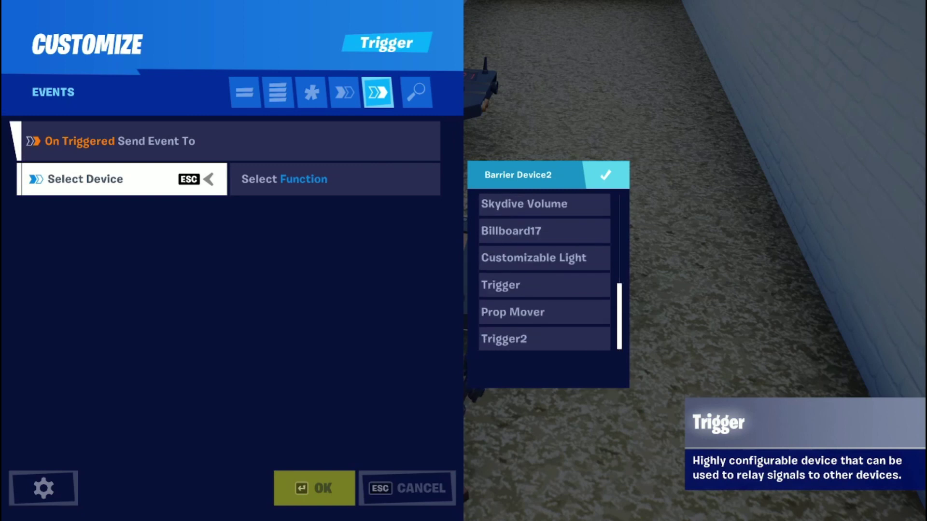
{"action": "left_click", "coordinate": [544, 338]}
{"action": "left_click", "coordinate": [334, 179]}
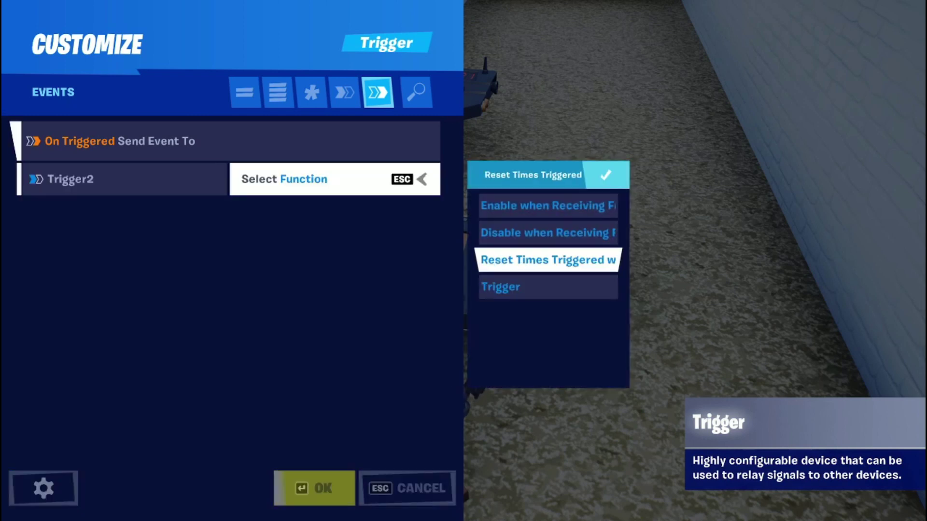
{"action": "key", "text": "Return"}
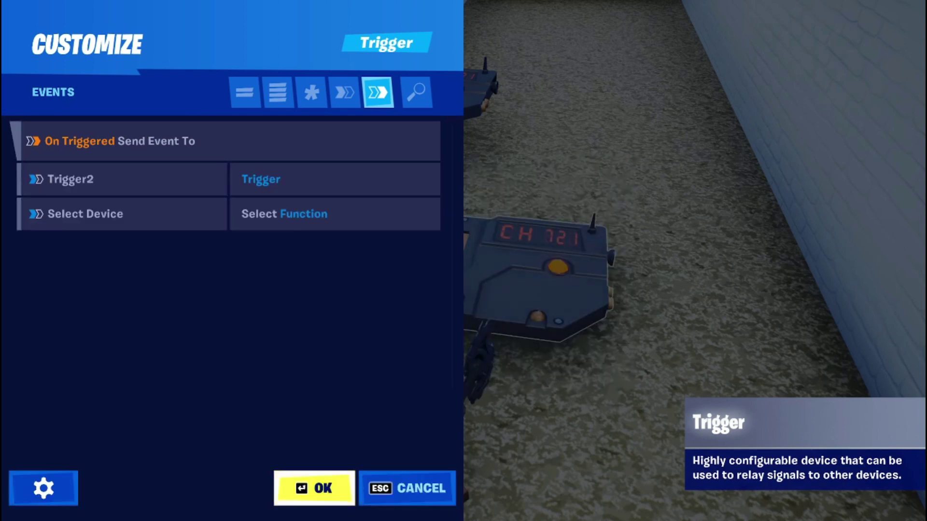
{"action": "key", "text": "Return"}
Duplicate the configured trigger and place the copy in the corridor
{"action": "key", "text": "grave"}
{"action": "key", "text": "w"}
{"action": "left_click", "coordinate": [463, 260]}
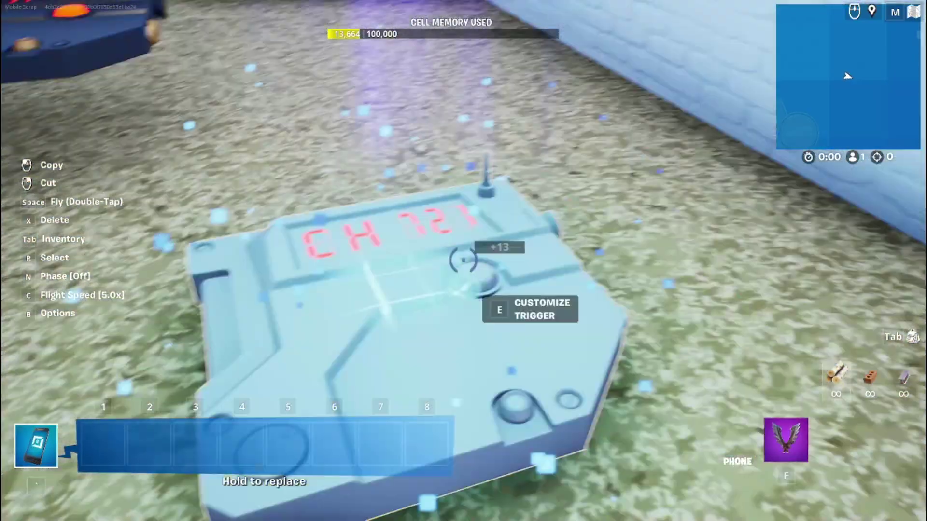
{"action": "left_click", "coordinate": [463, 260]}
Check the copied trigger's On Triggered event binding, and delete the copy
{"action": "key", "text": "e"}
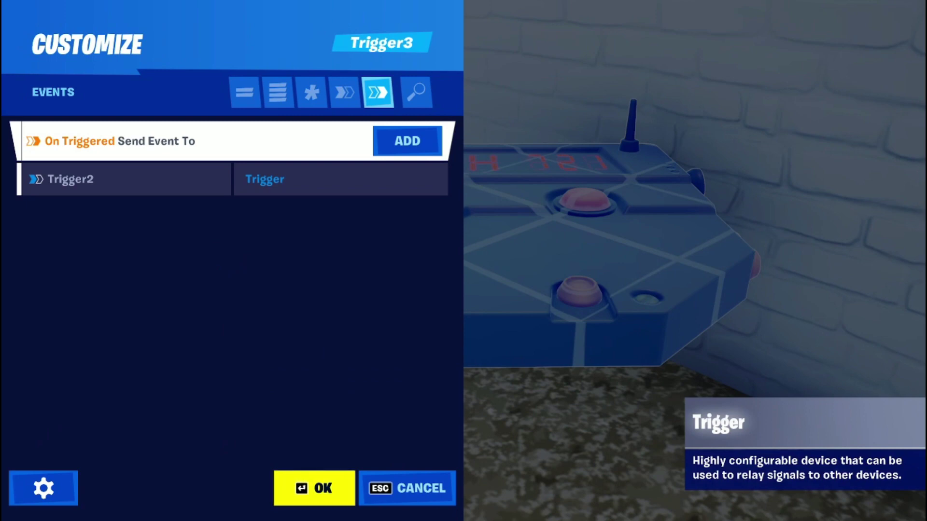
{"action": "key", "text": "Return"}
{"action": "key", "text": "x"}
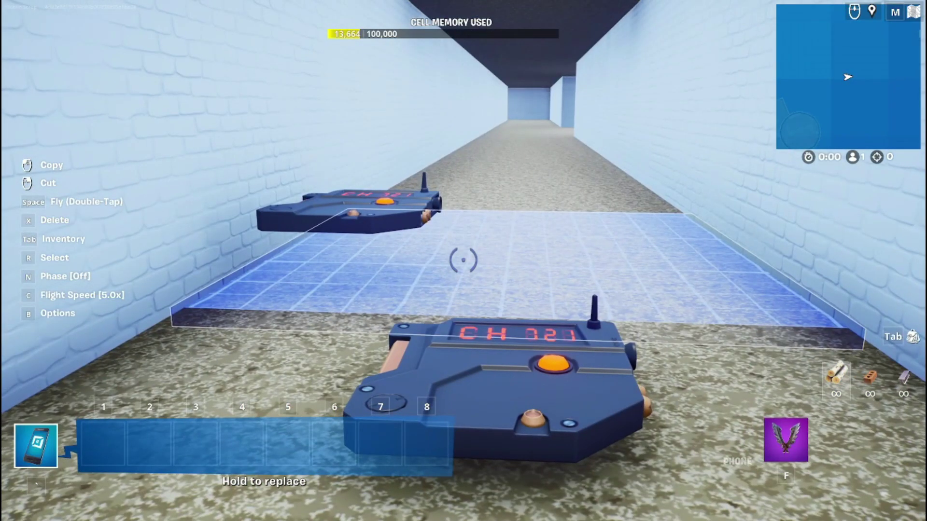
{"action": "key", "text": "e"}
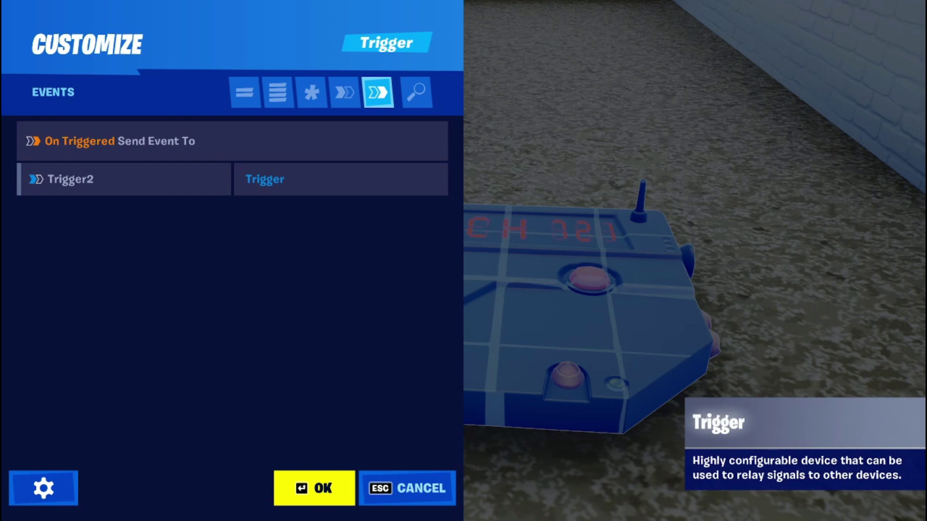
{"action": "left_click", "coordinate": [43, 488]}
{"action": "left_click", "coordinate": [143, 347]}
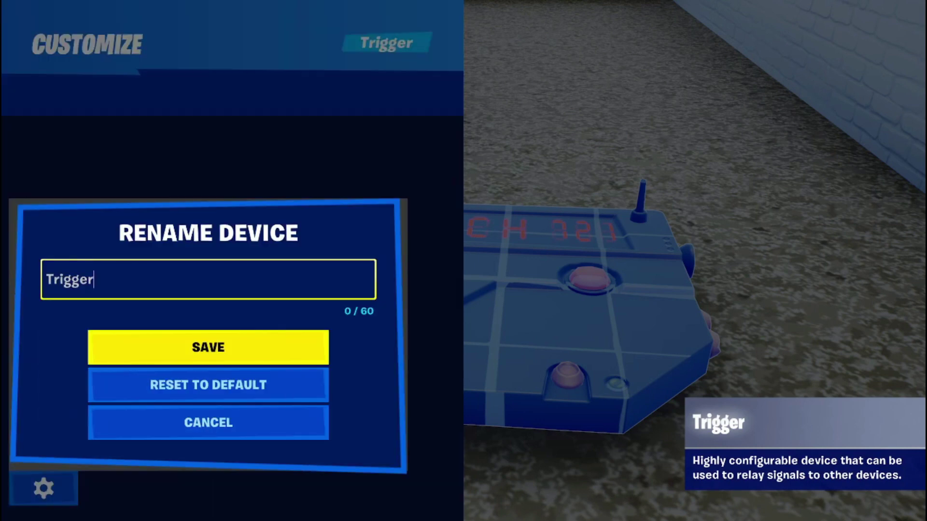
{"action": "key", "text": "Escape"}
{"action": "key", "text": "Escape"}
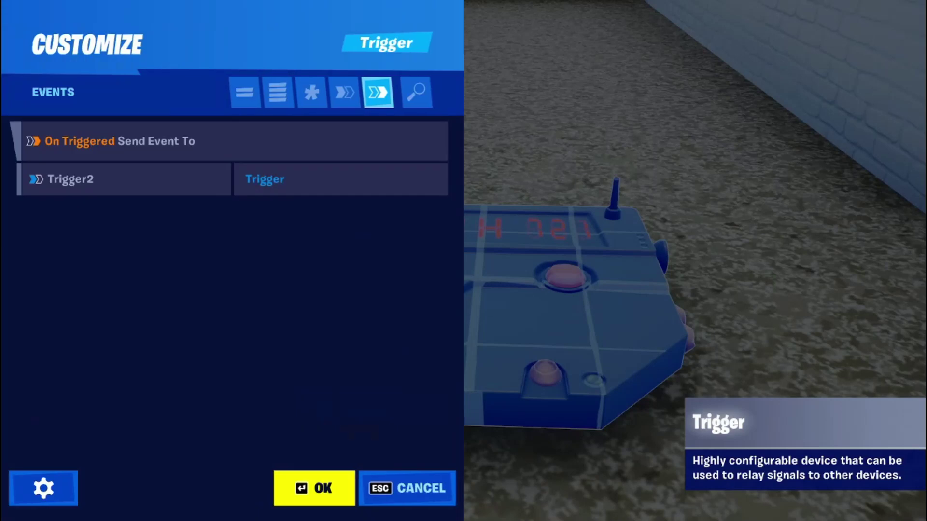
Rename the first trigger device as Chiller and check its customization settings
{"action": "left_click", "coordinate": [44, 488]}
{"action": "left_click", "coordinate": [141, 346]}
{"action": "key", "text": "ctrl+a"}
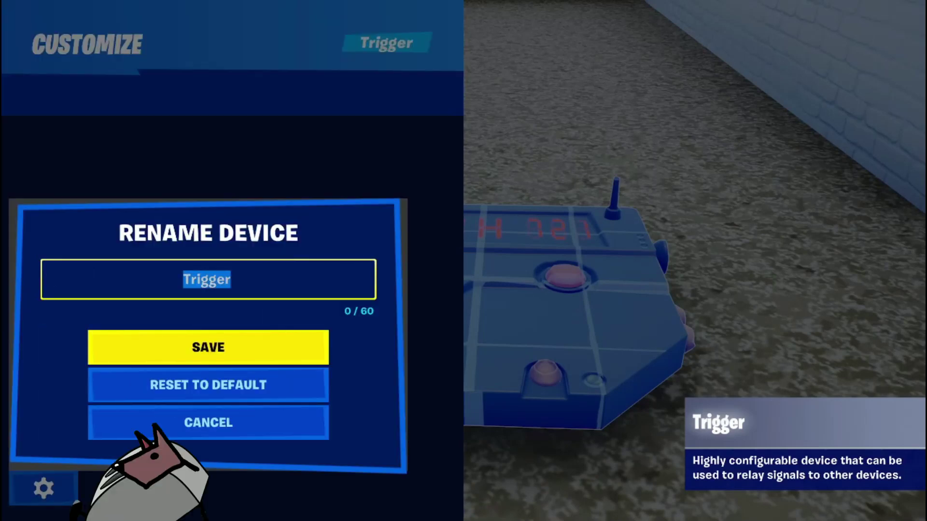
{"action": "key", "text": "BackSpace"}
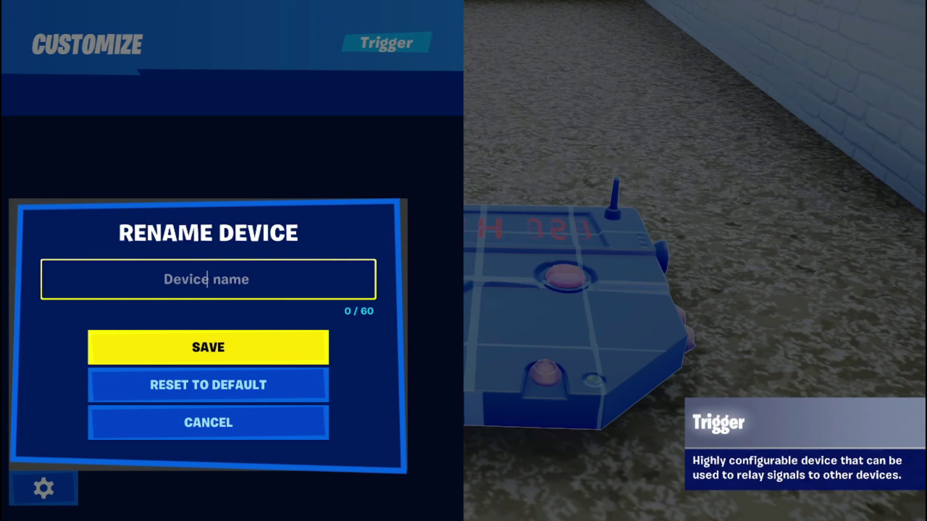
{"action": "type", "text": "Chiller"}
{"action": "left_click", "coordinate": [208, 348]}
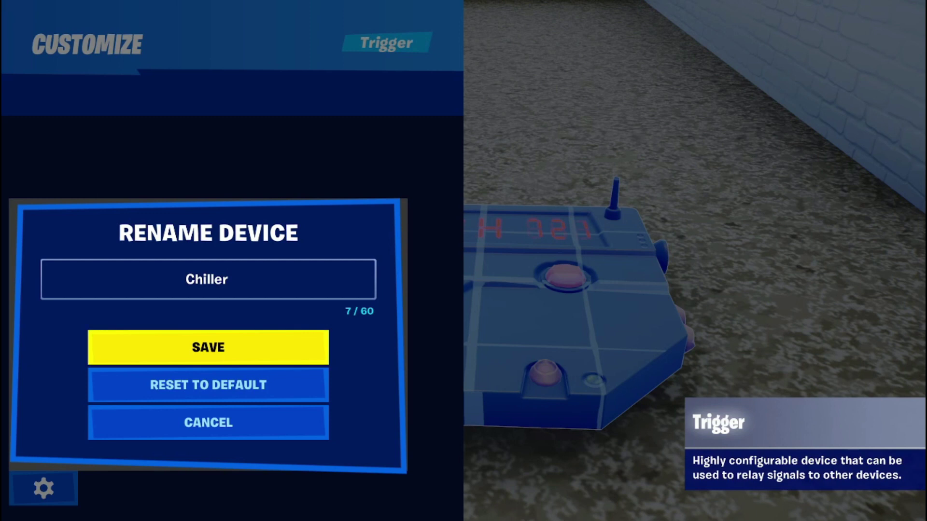
{"action": "key", "text": "Return"}
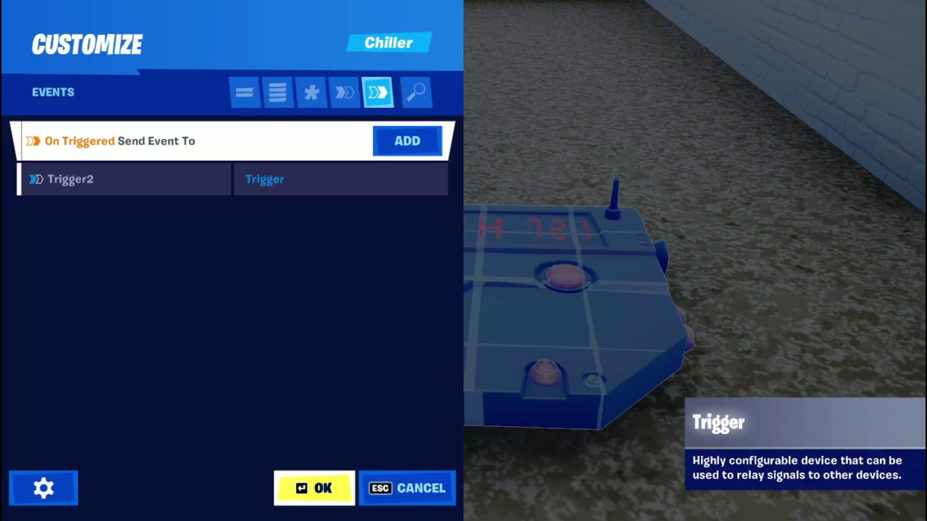
{"action": "key", "text": "Return"}
{"action": "key", "text": "e"}
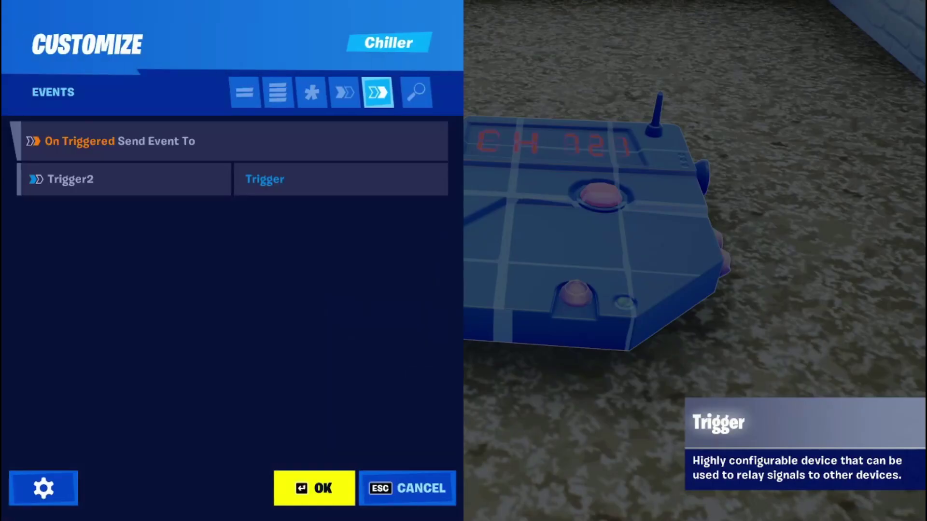
{"action": "key", "text": "Return"}
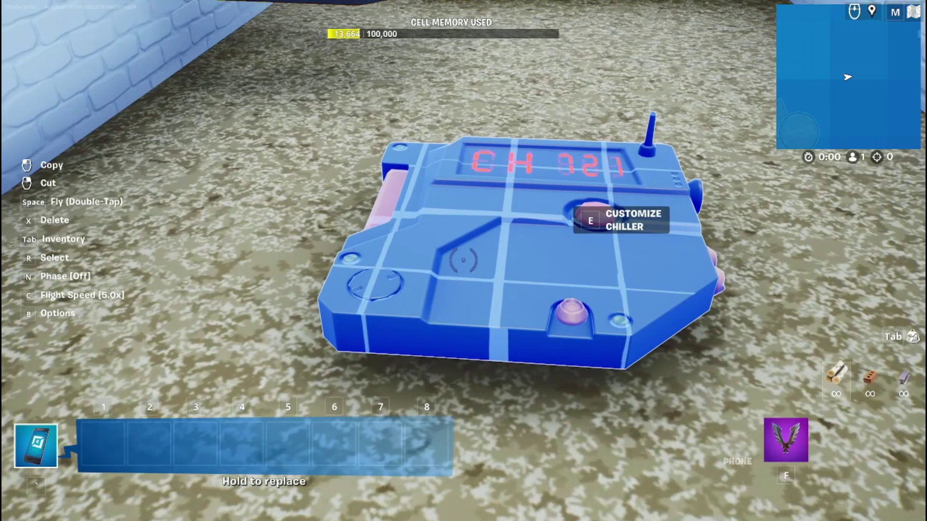
Place a copy of the Chiller trigger in the corridor and name the new device Chiller
{"action": "left_click", "coordinate": [463, 260]}
{"action": "key", "text": "w"}
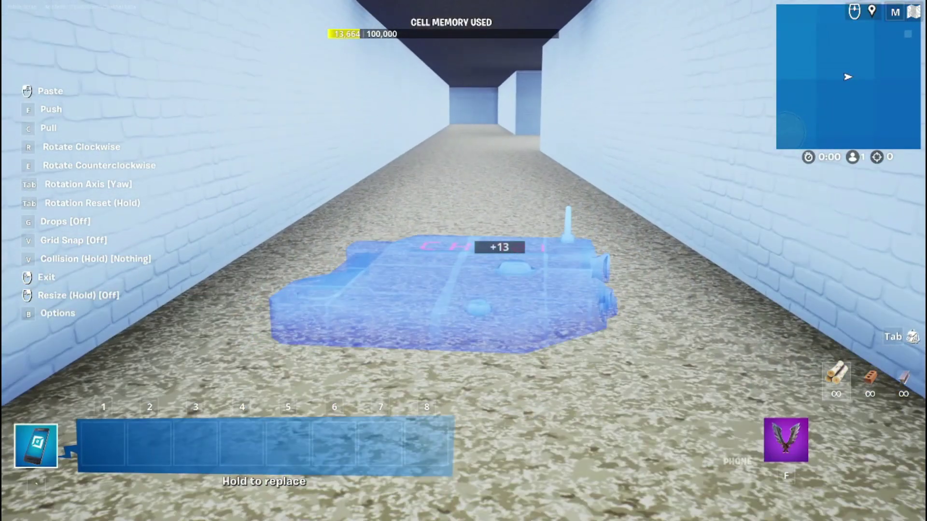
{"action": "left_click", "coordinate": [462, 261]}
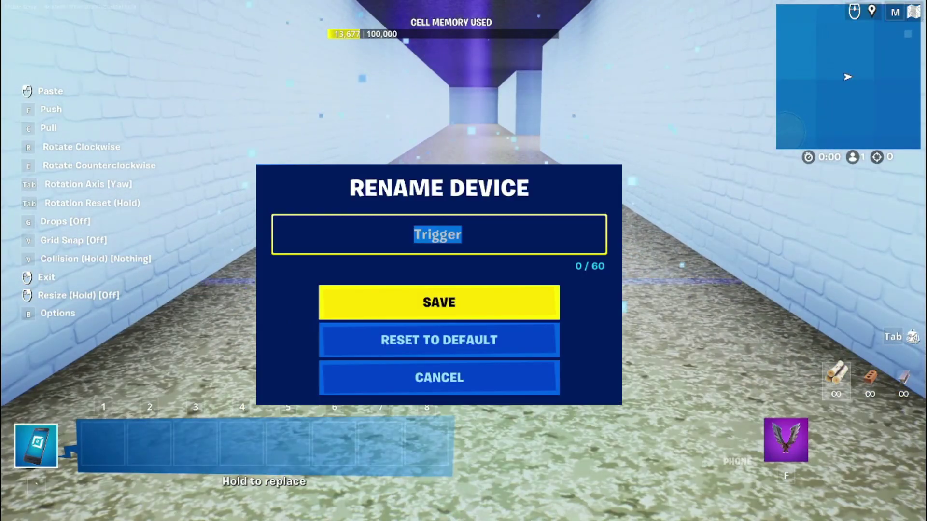
{"action": "key", "text": "BackSpace"}
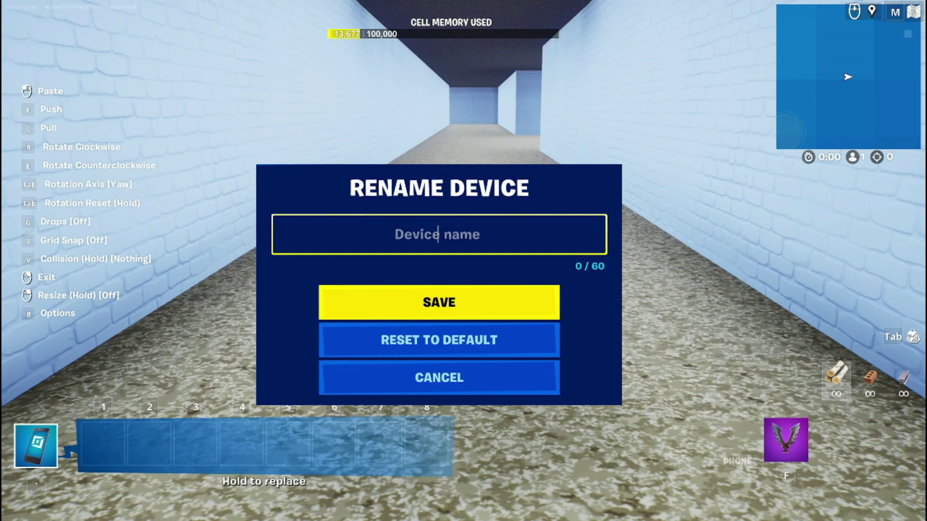
{"action": "type", "text": "Chiller"}
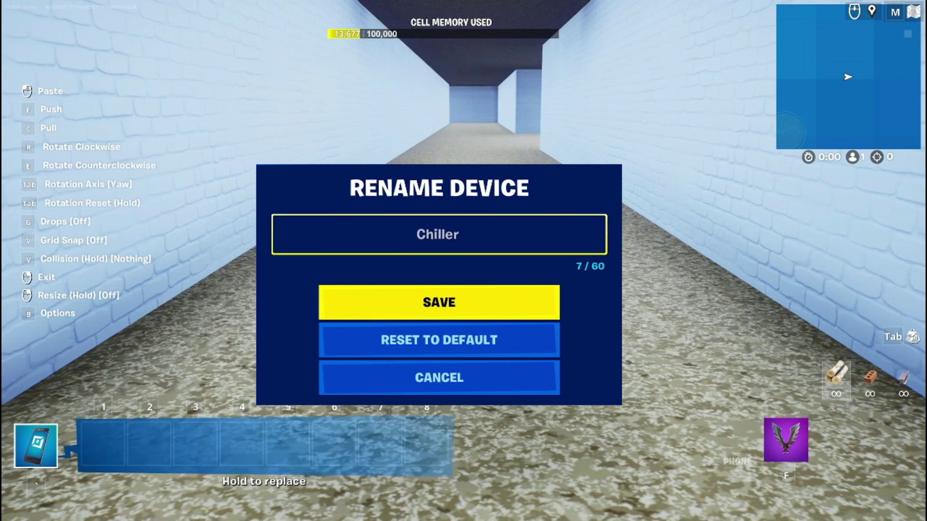
{"action": "key", "text": "Return"}
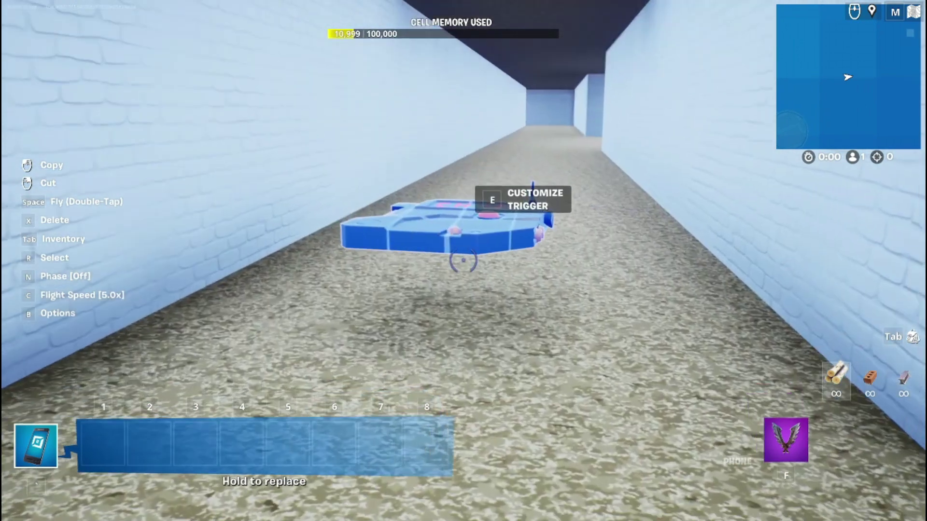
Duplicate the trigger above the corridor floor, and delete the floating copy
{"action": "left_click", "coordinate": [463, 260]}
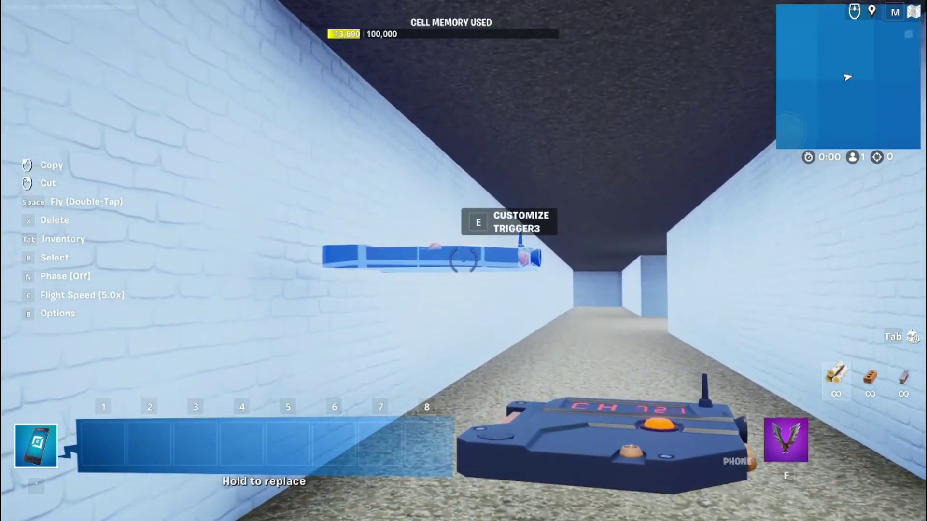
{"action": "left_click", "coordinate": [463, 261]}
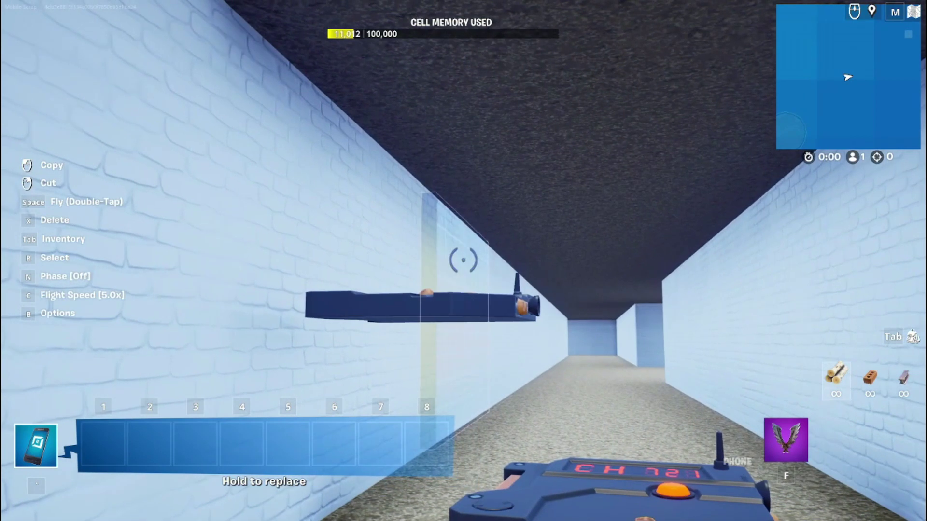
{"action": "key", "text": "x"}
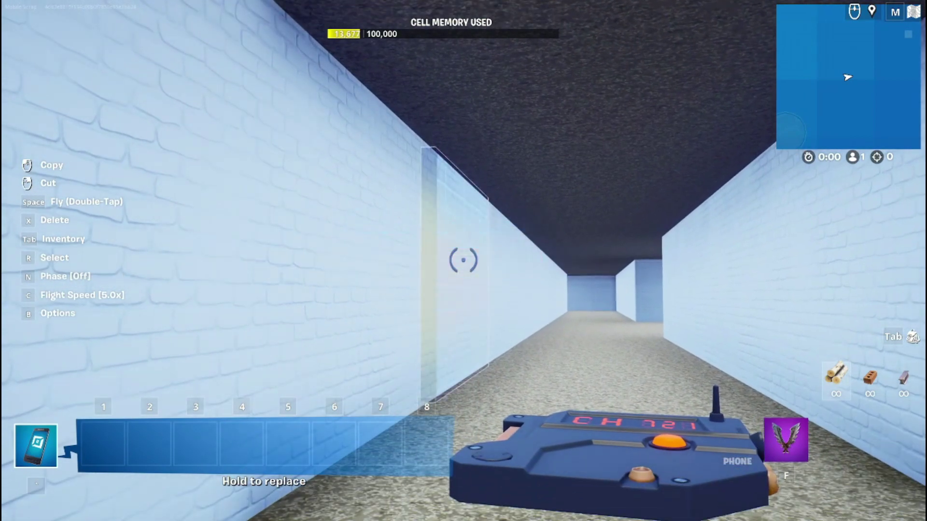
{"action": "key", "text": "b"}
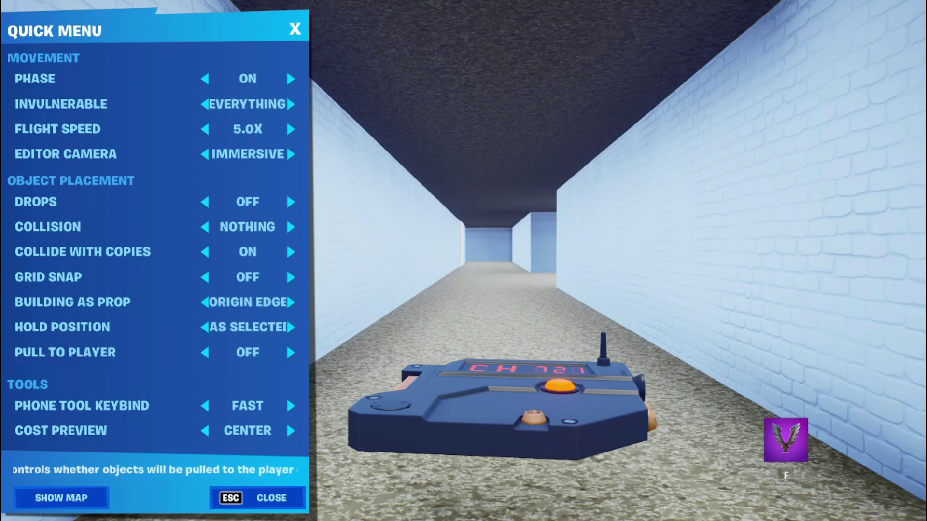
{"action": "key", "text": "Escape"}
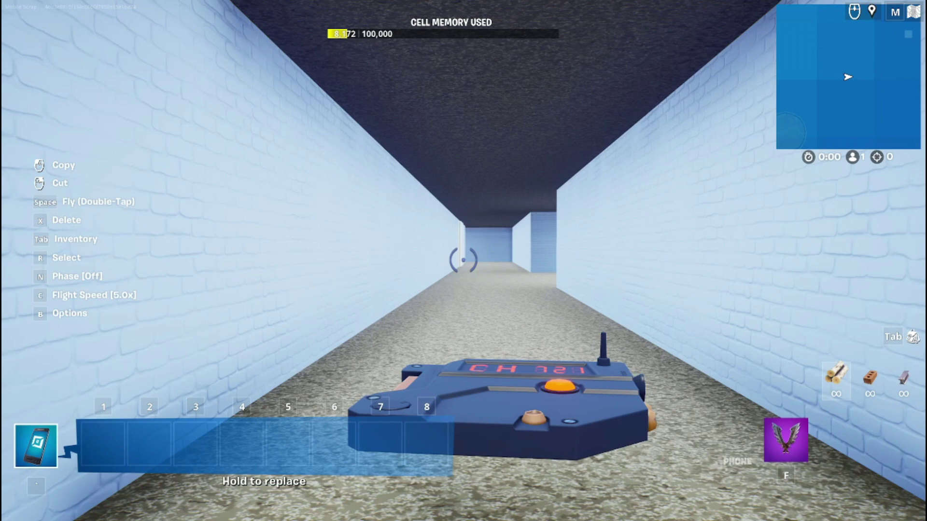
{"action": "left_click", "coordinate": [463, 260]}
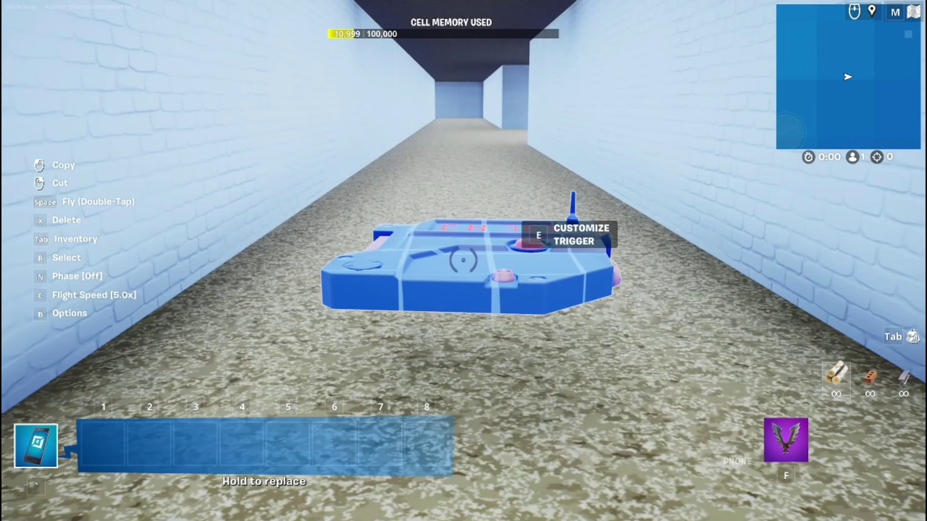
{"action": "key", "text": "e"}
{"action": "key", "text": "Escape"}
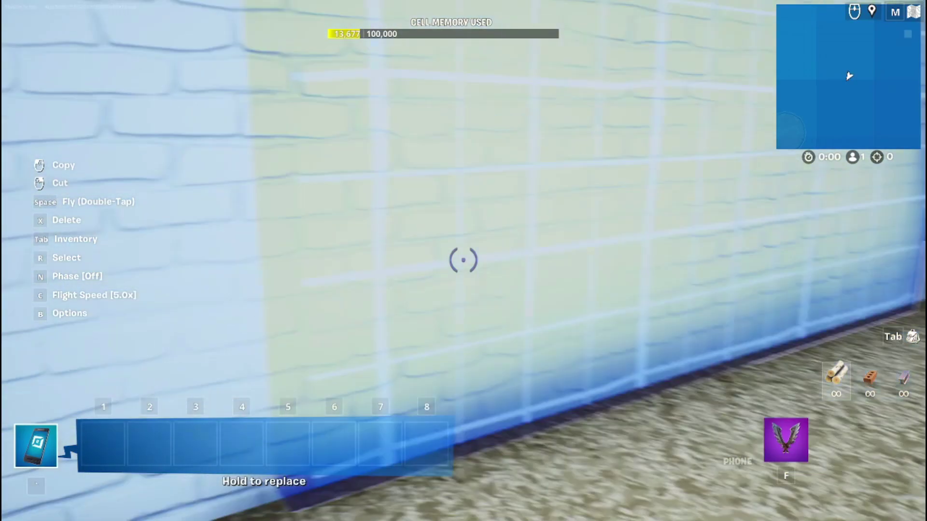
{"action": "key", "text": "x"}
{"action": "key", "text": "x"}
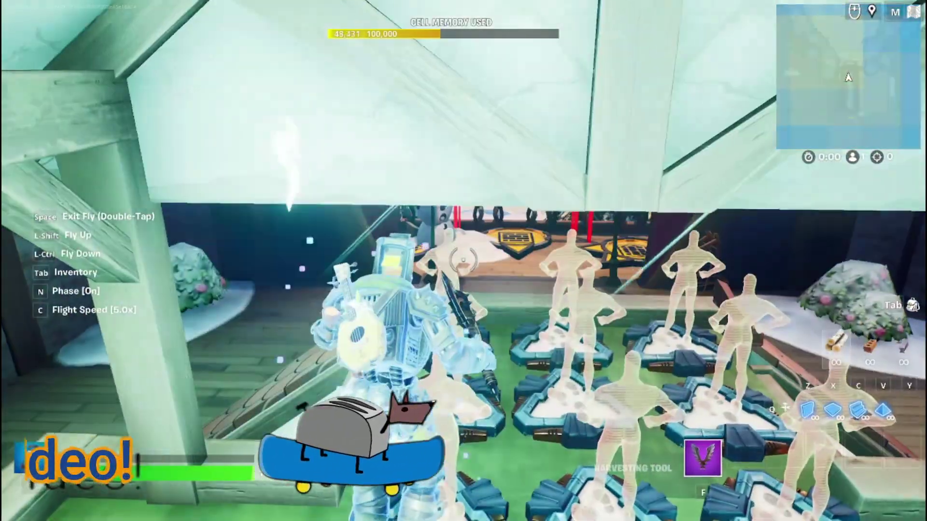
{"action": "key", "text": "w"}
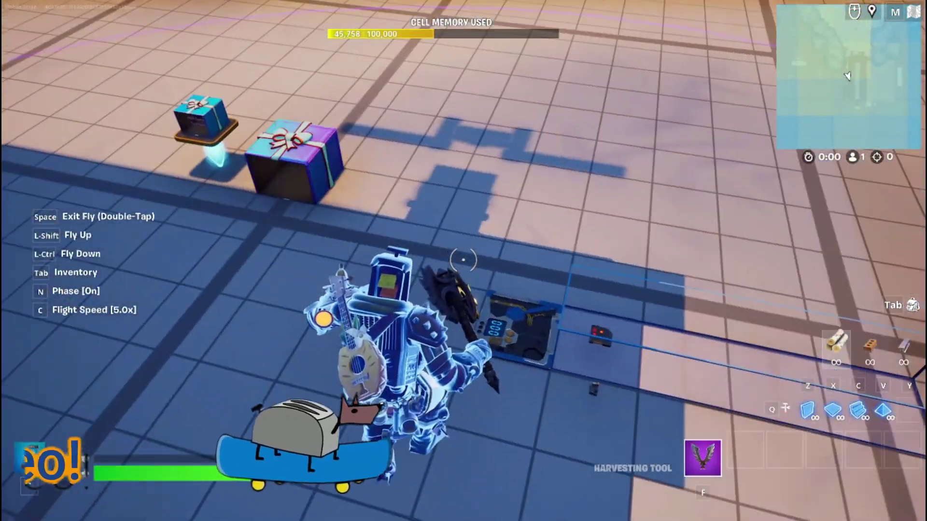
Land beside the Slip 'N' Slide trigger and open its event customization settings
{"action": "key", "text": "w"}
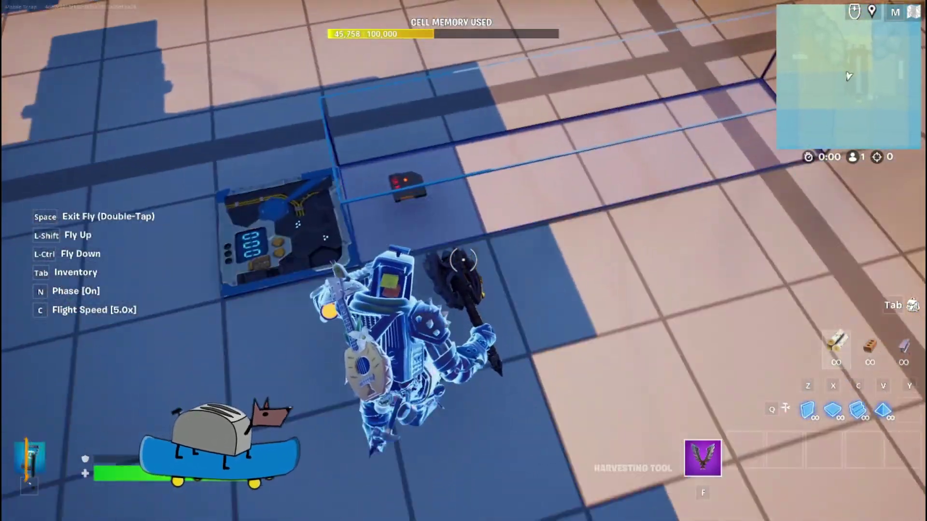
{"action": "key", "text": "ctrl"}
{"action": "key", "text": "space"}
{"action": "key", "text": "space"}
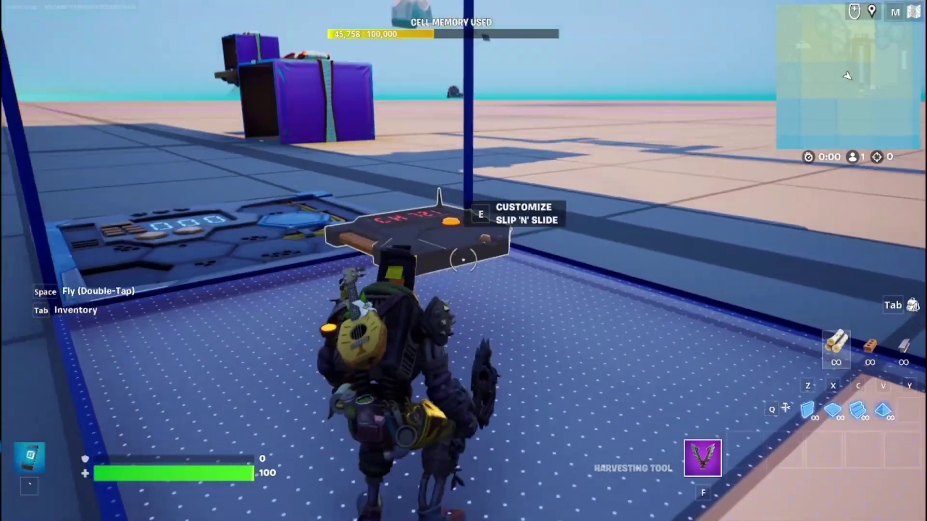
{"action": "key", "text": "e"}
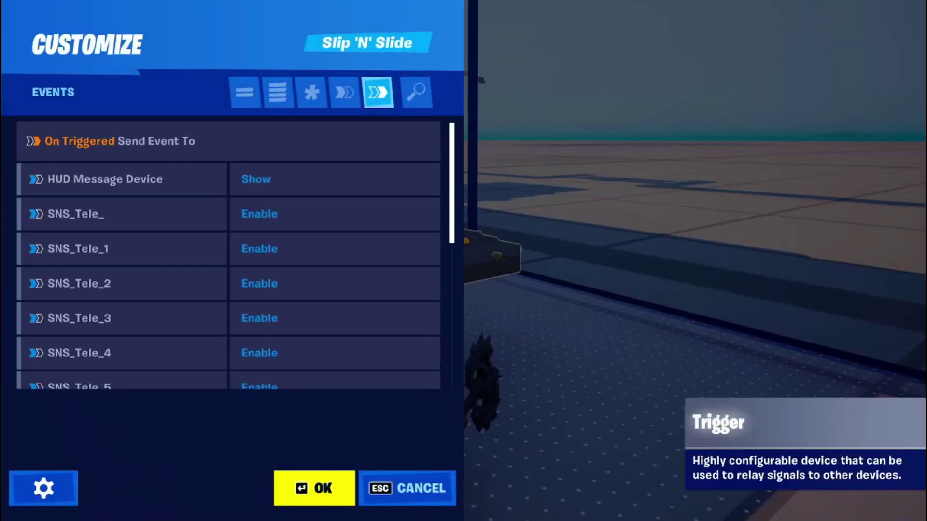
Review the On Triggered event bindings of the Slip 'N' Slide trigger, from the HUD Message Device through SNS_Tele_15
{"action": "key", "text": "Down"}
{"action": "key", "text": "Down"}
{"action": "key", "text": "Down"}
{"action": "key", "text": "Down"}
{"action": "key", "text": "Down"}
{"action": "scroll", "coordinate": [228, 255], "scroll_direction": "down", "scroll_amount": 3}
{"action": "scroll", "coordinate": [232, 251], "scroll_direction": "down", "scroll_amount": 2}
{"action": "scroll", "coordinate": [232, 251], "scroll_direction": "up", "scroll_amount": 5}
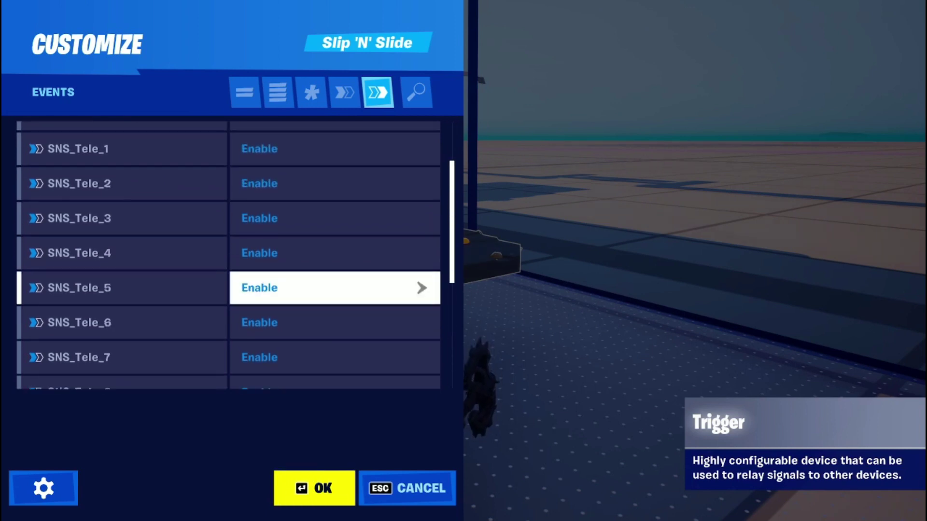
{"action": "key", "text": "Right"}
{"action": "key", "text": "Down"}
{"action": "key", "text": "Down"}
{"action": "key", "text": "Down"}
{"action": "key", "text": "Down"}
{"action": "key", "text": "Down"}
{"action": "key", "text": "Down"}
{"action": "key", "text": "Down"}
{"action": "key", "text": "Down"}
{"action": "key", "text": "Down"}
{"action": "key", "text": "Down"}
{"action": "key", "text": "Down"}
{"action": "key", "text": "Down"}
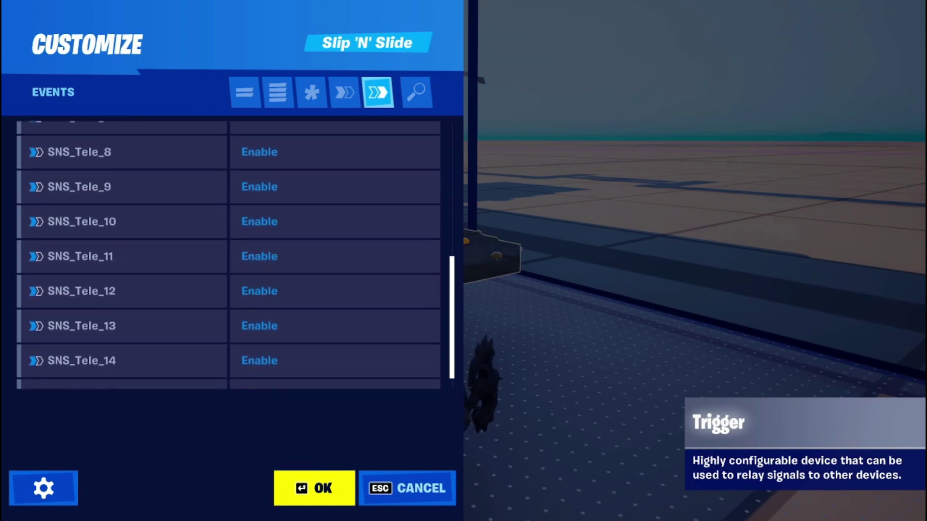
{"action": "key", "text": "Left"}
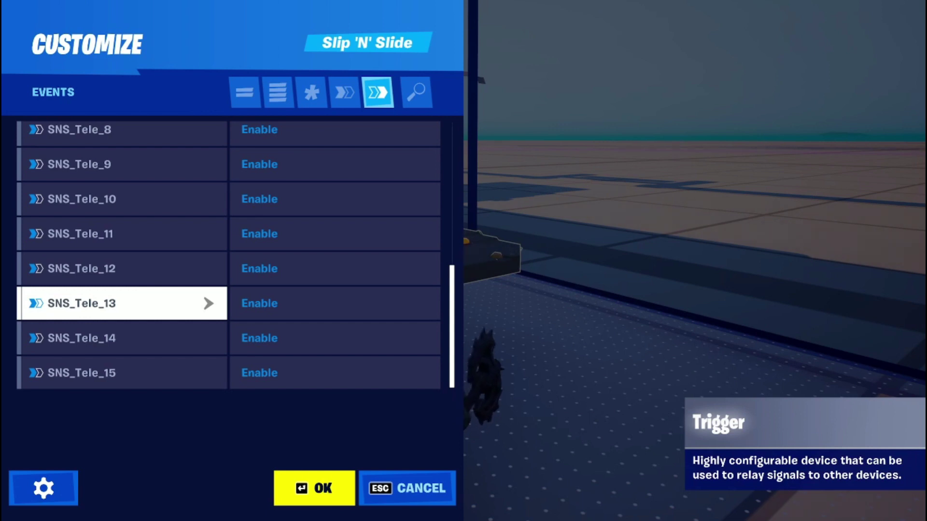
{"action": "key", "text": "Up"}
{"action": "key", "text": "Up"}
{"action": "key", "text": "Up"}
{"action": "key", "text": "Up"}
{"action": "key", "text": "Up"}
{"action": "key", "text": "Up"}
{"action": "key", "text": "Up"}
{"action": "key", "text": "Up"}
{"action": "key", "text": "Up"}
{"action": "key", "text": "Up"}
{"action": "key", "text": "Up"}
{"action": "key", "text": "Up"}
{"action": "key", "text": "Up"}
{"action": "key", "text": "Up"}
{"action": "key", "text": "Up"}
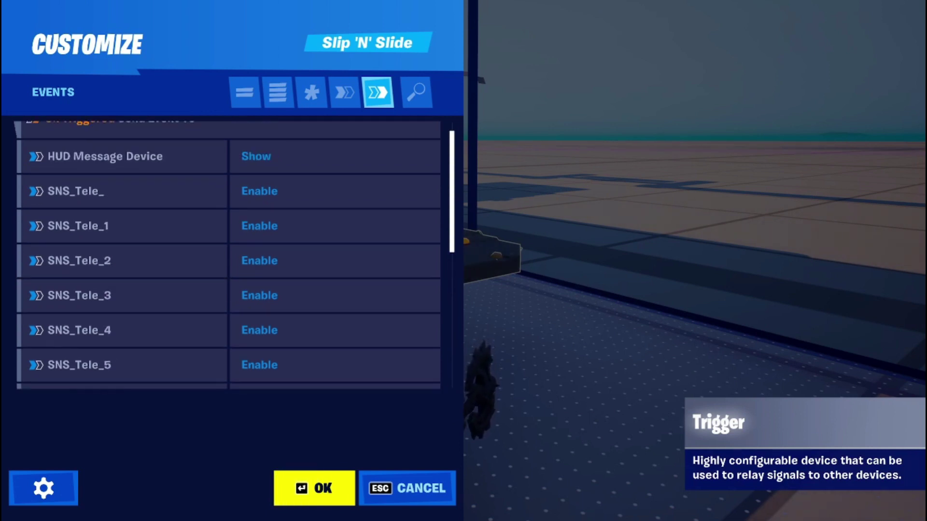
Recheck the functions bound to the HUD Message Device and each numbered SNS_Tele device, and return to the On Triggered heading
{"action": "left_click", "coordinate": [123, 226]}
{"action": "key", "text": "Return"}
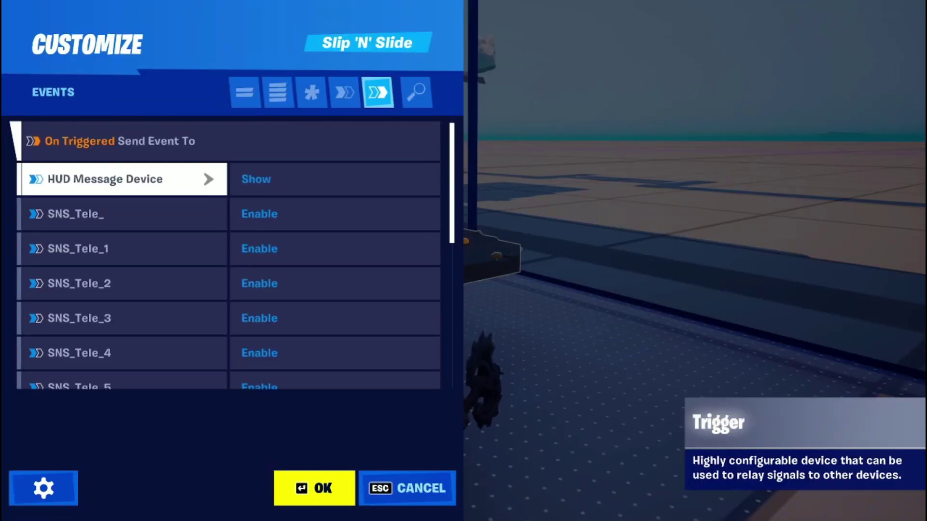
{"action": "key", "text": "Down"}
{"action": "key", "text": "Down"}
{"action": "key", "text": "Down"}
{"action": "key", "text": "Down"}
{"action": "key", "text": "Down"}
{"action": "key", "text": "Down"}
{"action": "key", "text": "Down"}
{"action": "key", "text": "Down"}
{"action": "key", "text": "Down"}
{"action": "key", "text": "Down"}
{"action": "key", "text": "Down"}
{"action": "key", "text": "Down"}
{"action": "left_click", "coordinate": [120, 206]}
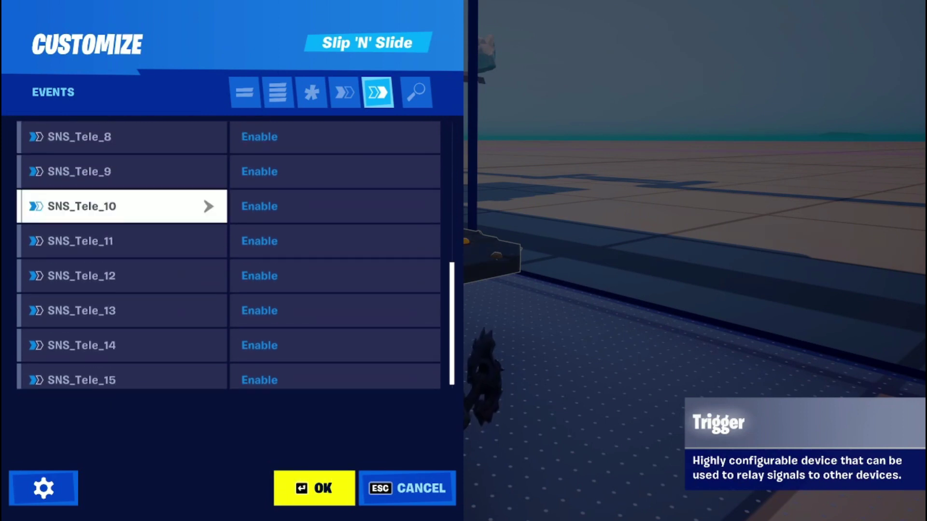
{"action": "left_click", "coordinate": [335, 345]}
{"action": "key", "text": "Up"}
{"action": "key", "text": "Up"}
{"action": "key", "text": "Up"}
{"action": "key", "text": "Up"}
{"action": "key", "text": "Up"}
{"action": "key", "text": "Up"}
{"action": "key", "text": "Up"}
{"action": "key", "text": "Up"}
{"action": "key", "text": "Up"}
{"action": "key", "text": "Up"}
{"action": "key", "text": "Up"}
{"action": "key", "text": "Up"}
{"action": "key", "text": "Up"}
{"action": "key", "text": "Up"}
{"action": "key", "text": "Up"}
{"action": "key", "text": "Up"}
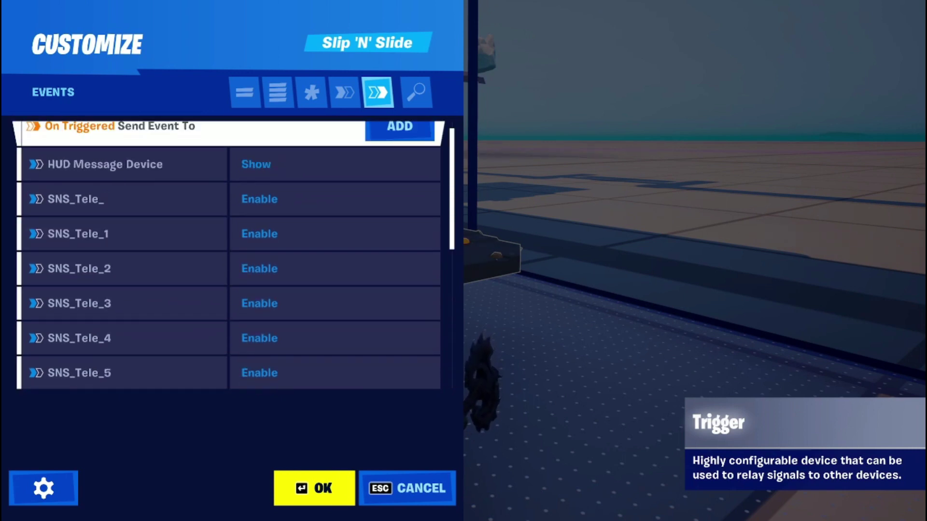
Add another On Triggered event binding and browse the available devices for its target
{"action": "scroll", "coordinate": [228, 255], "scroll_direction": "down", "scroll_amount": 8}
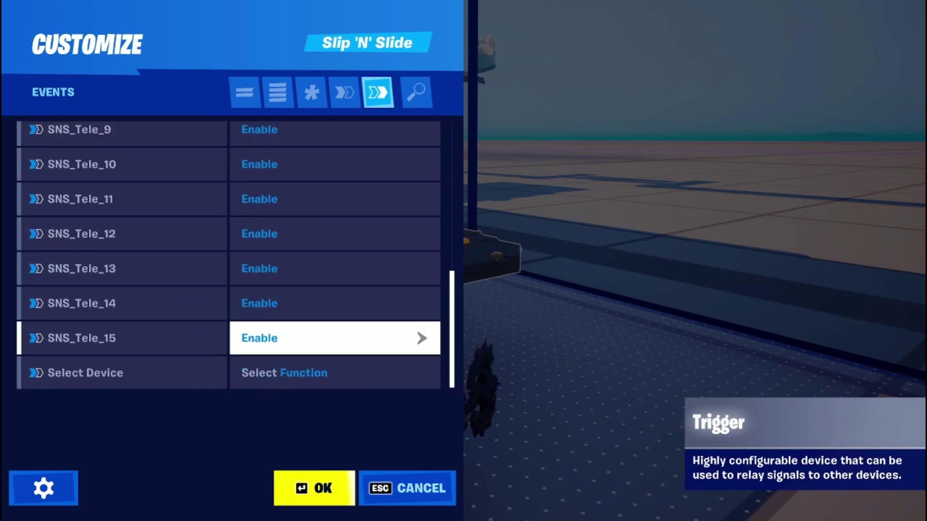
{"action": "left_click", "coordinate": [122, 373]}
{"action": "scroll", "coordinate": [544, 395], "scroll_direction": "down", "scroll_amount": 5}
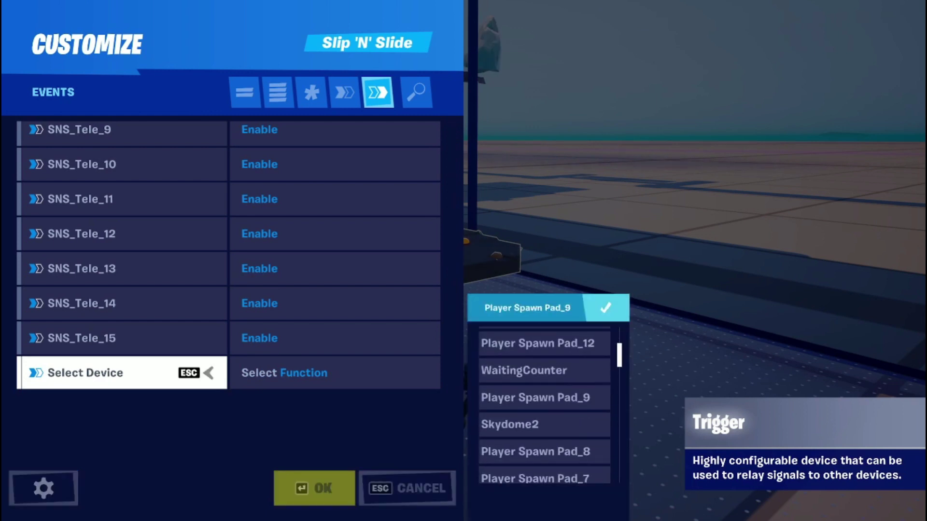
{"action": "scroll", "coordinate": [544, 405], "scroll_direction": "down", "scroll_amount": 10}
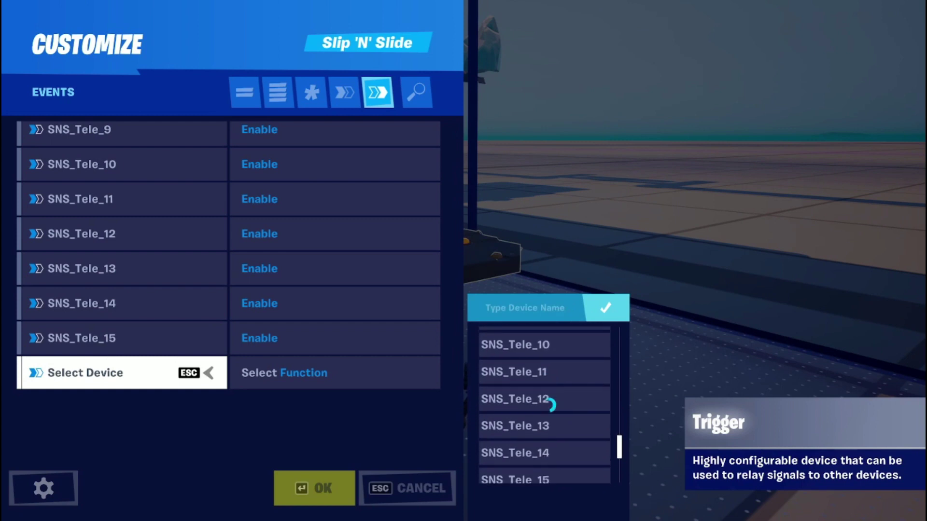
{"action": "scroll", "coordinate": [545, 400], "scroll_direction": "down", "scroll_amount": 8}
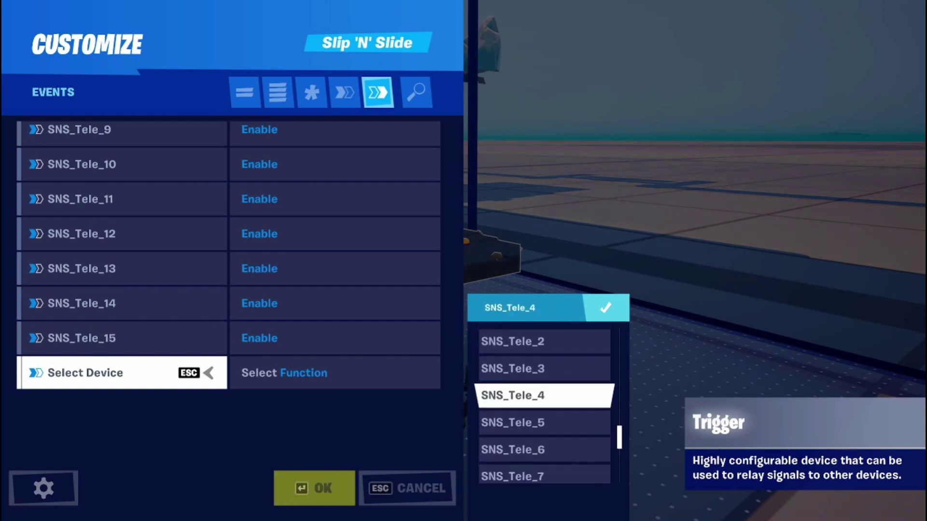
{"action": "scroll", "coordinate": [544, 405], "scroll_direction": "up", "scroll_amount": 10}
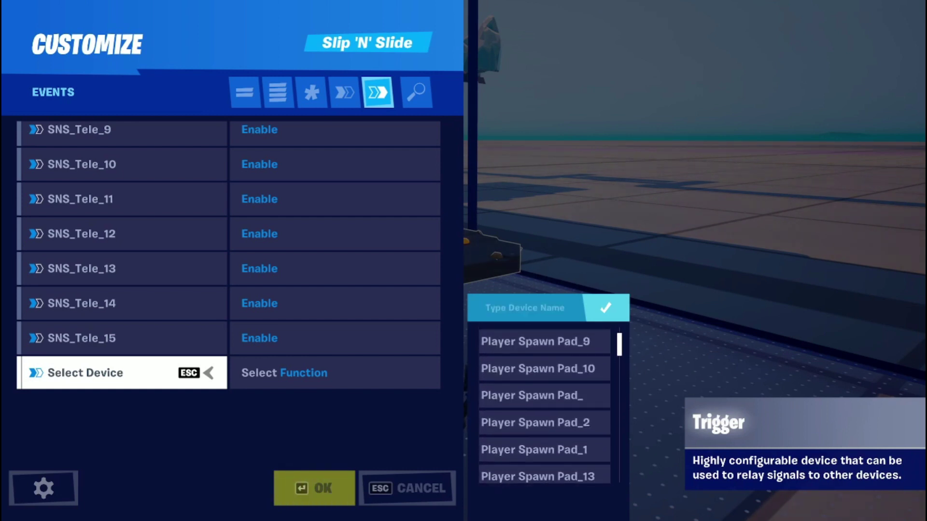
{"action": "scroll", "coordinate": [554, 403], "scroll_direction": "up", "scroll_amount": 10}
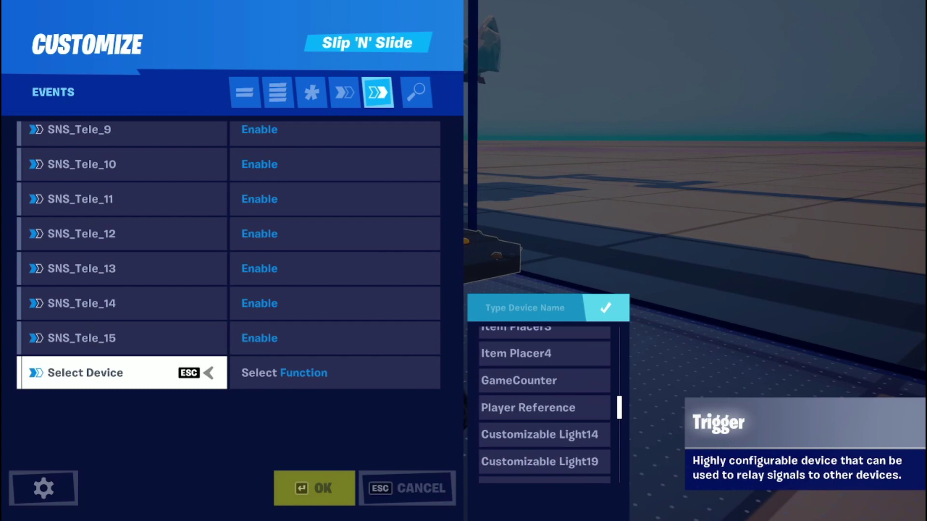
{"action": "scroll", "coordinate": [544, 400], "scroll_direction": "down", "scroll_amount": 10}
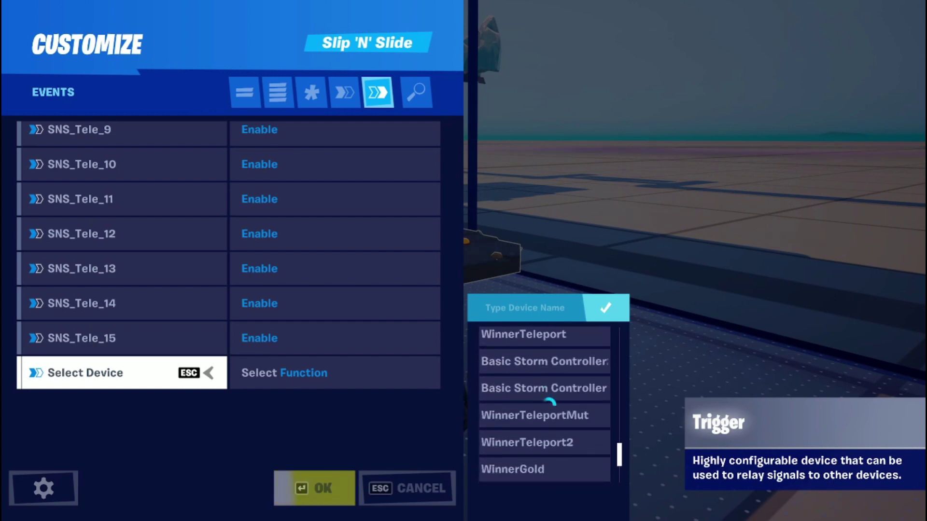